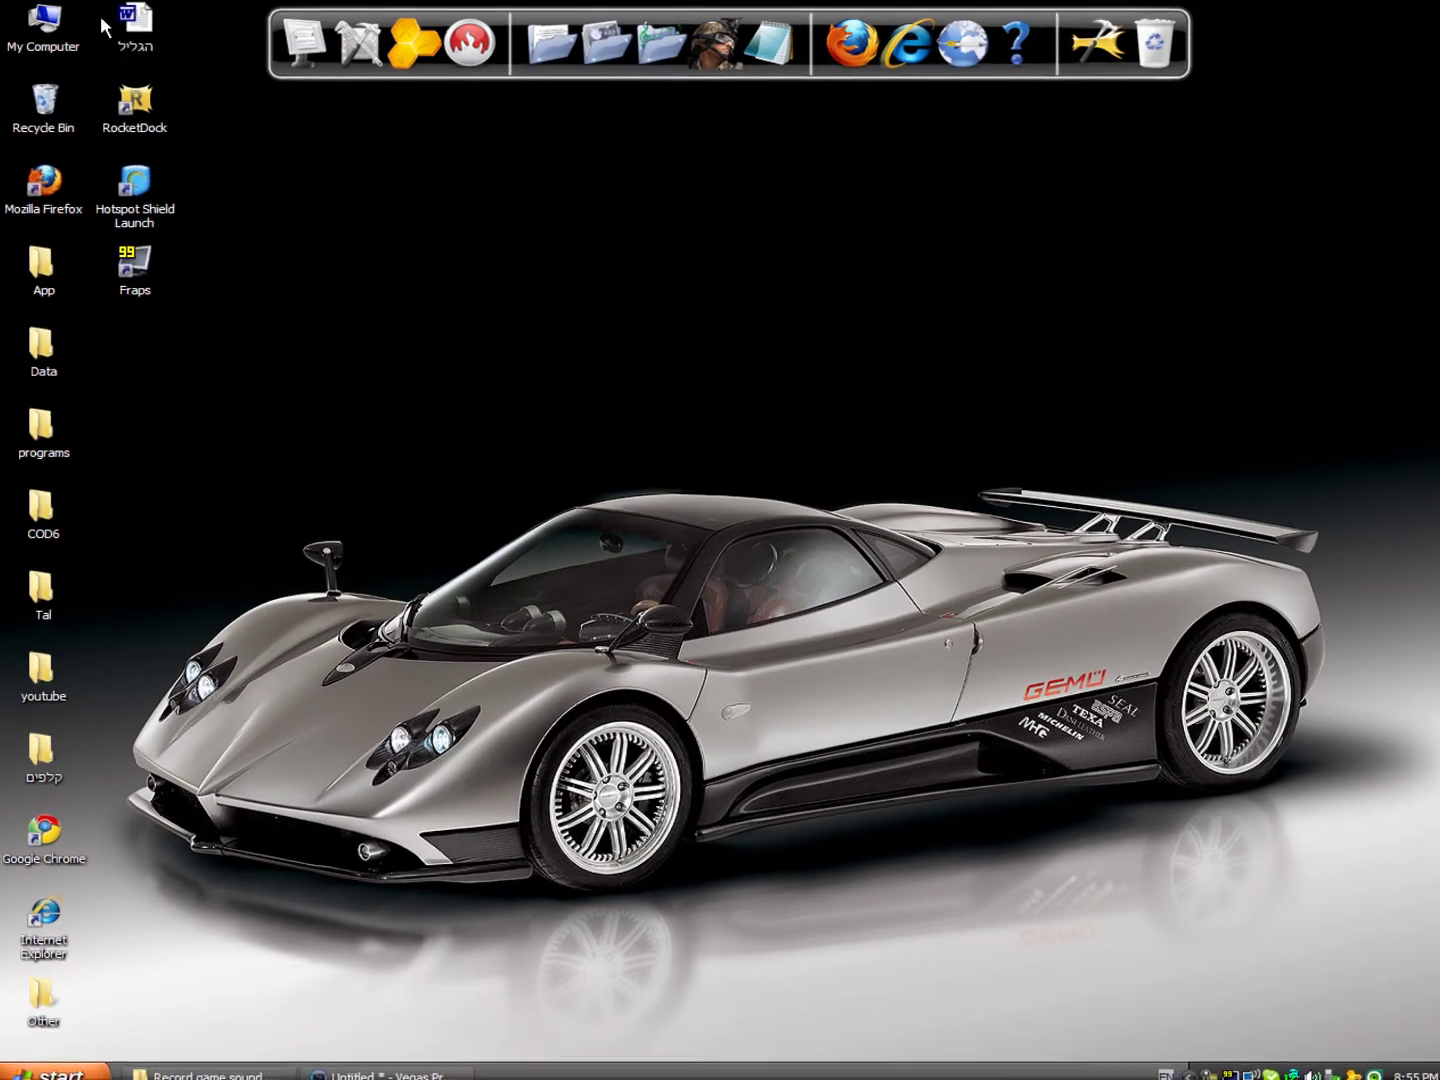
Open My Computer's system properties, then the Windows volume mixer from the tray speaker
{"action": "right_click", "coordinate": [41, 14]}
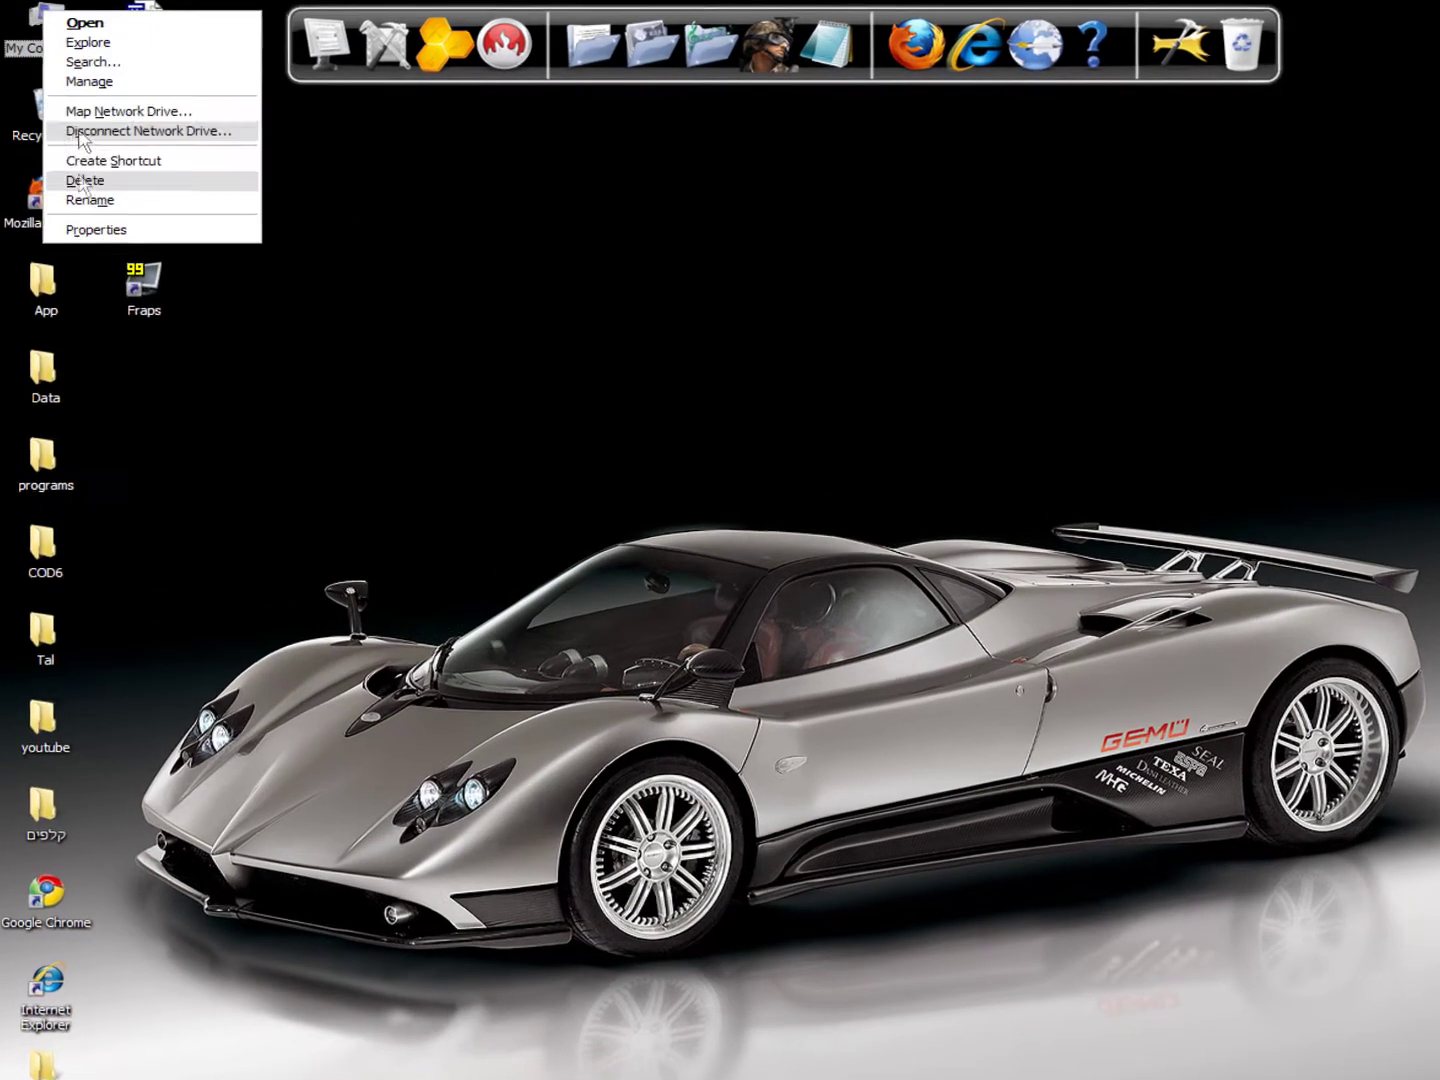
{"action": "left_click", "coordinate": [96, 230]}
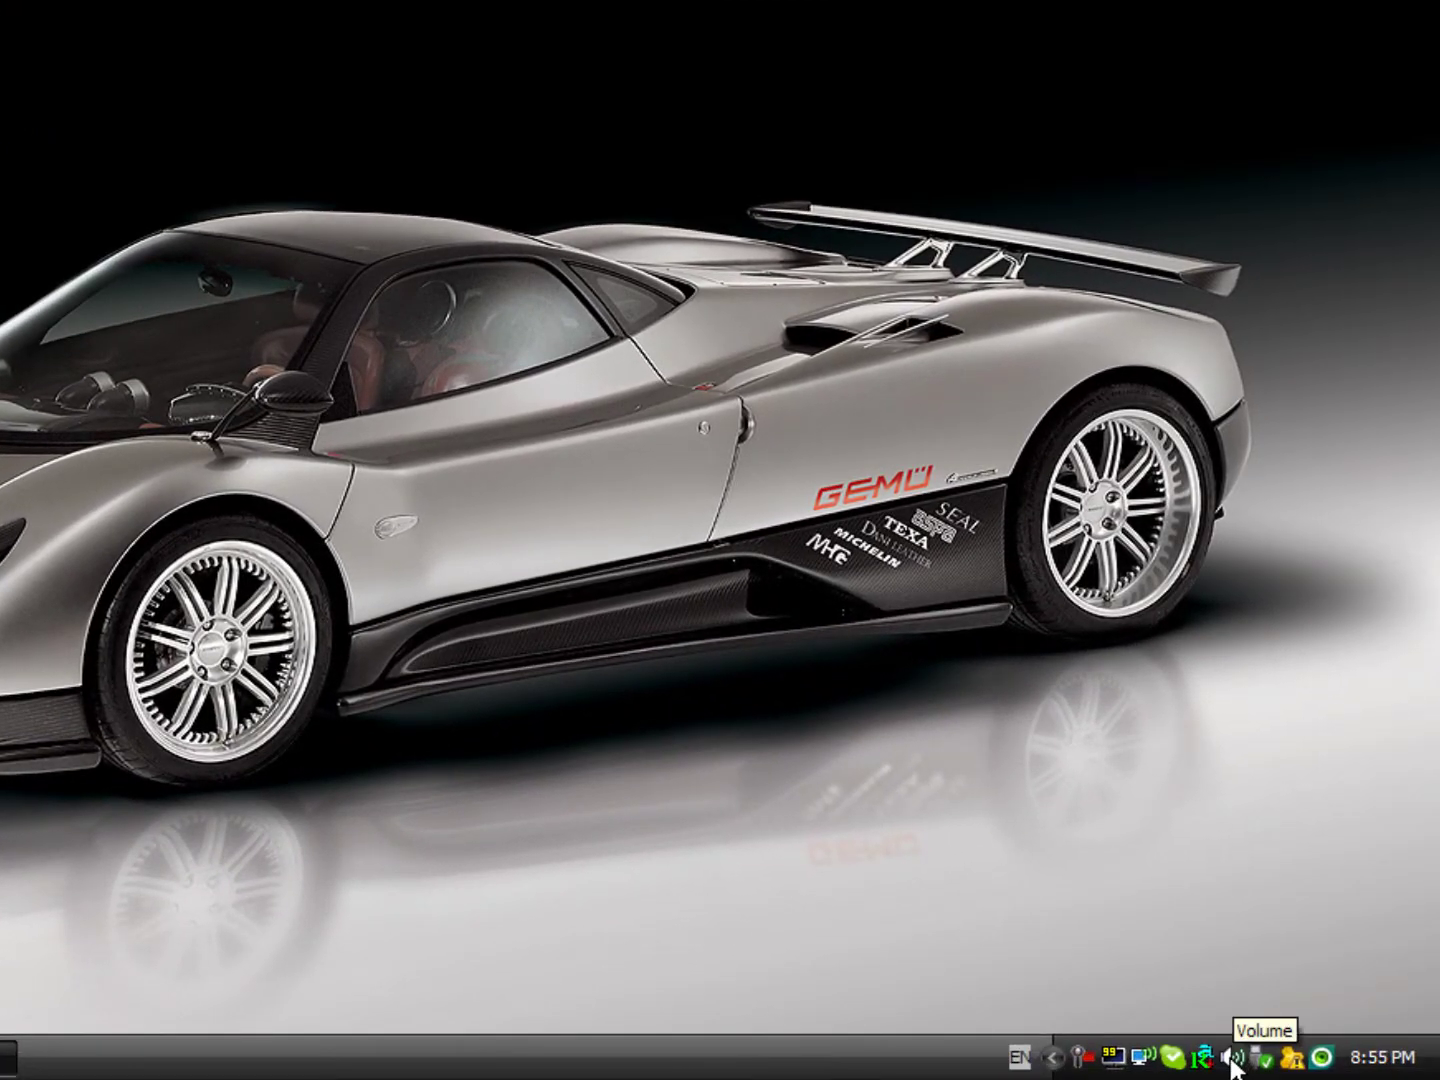
{"action": "double_click", "coordinate": [1233, 1057]}
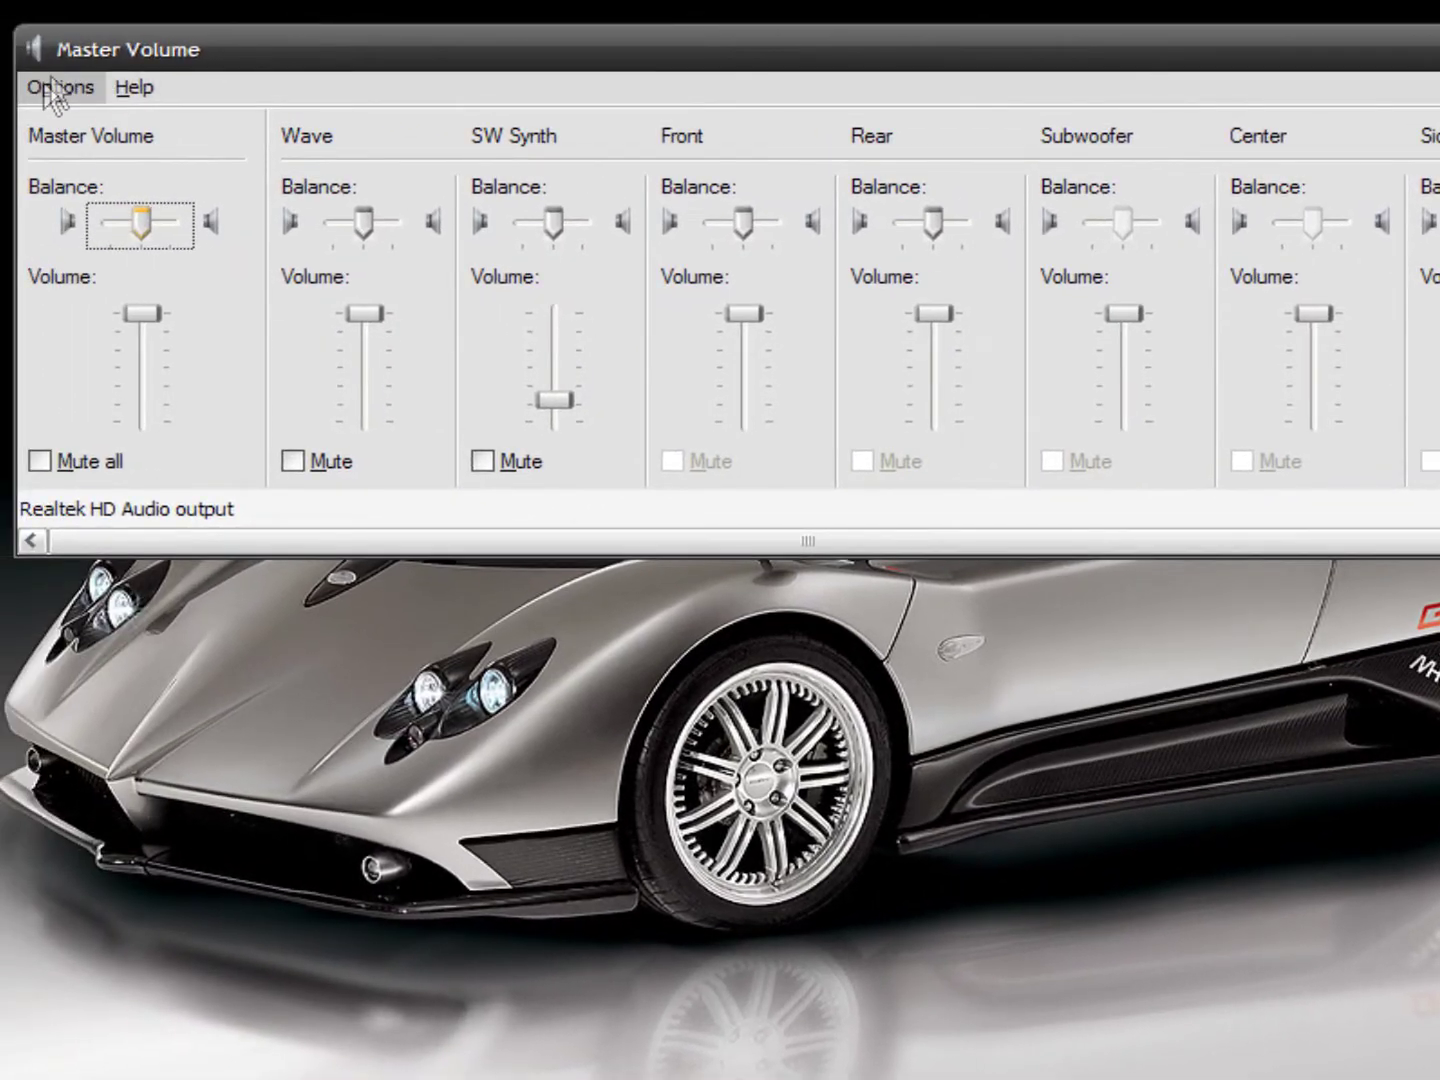
Switch the mixer device to Realtek HD Audio Input to show its recording controls
{"action": "left_click", "coordinate": [41, 99]}
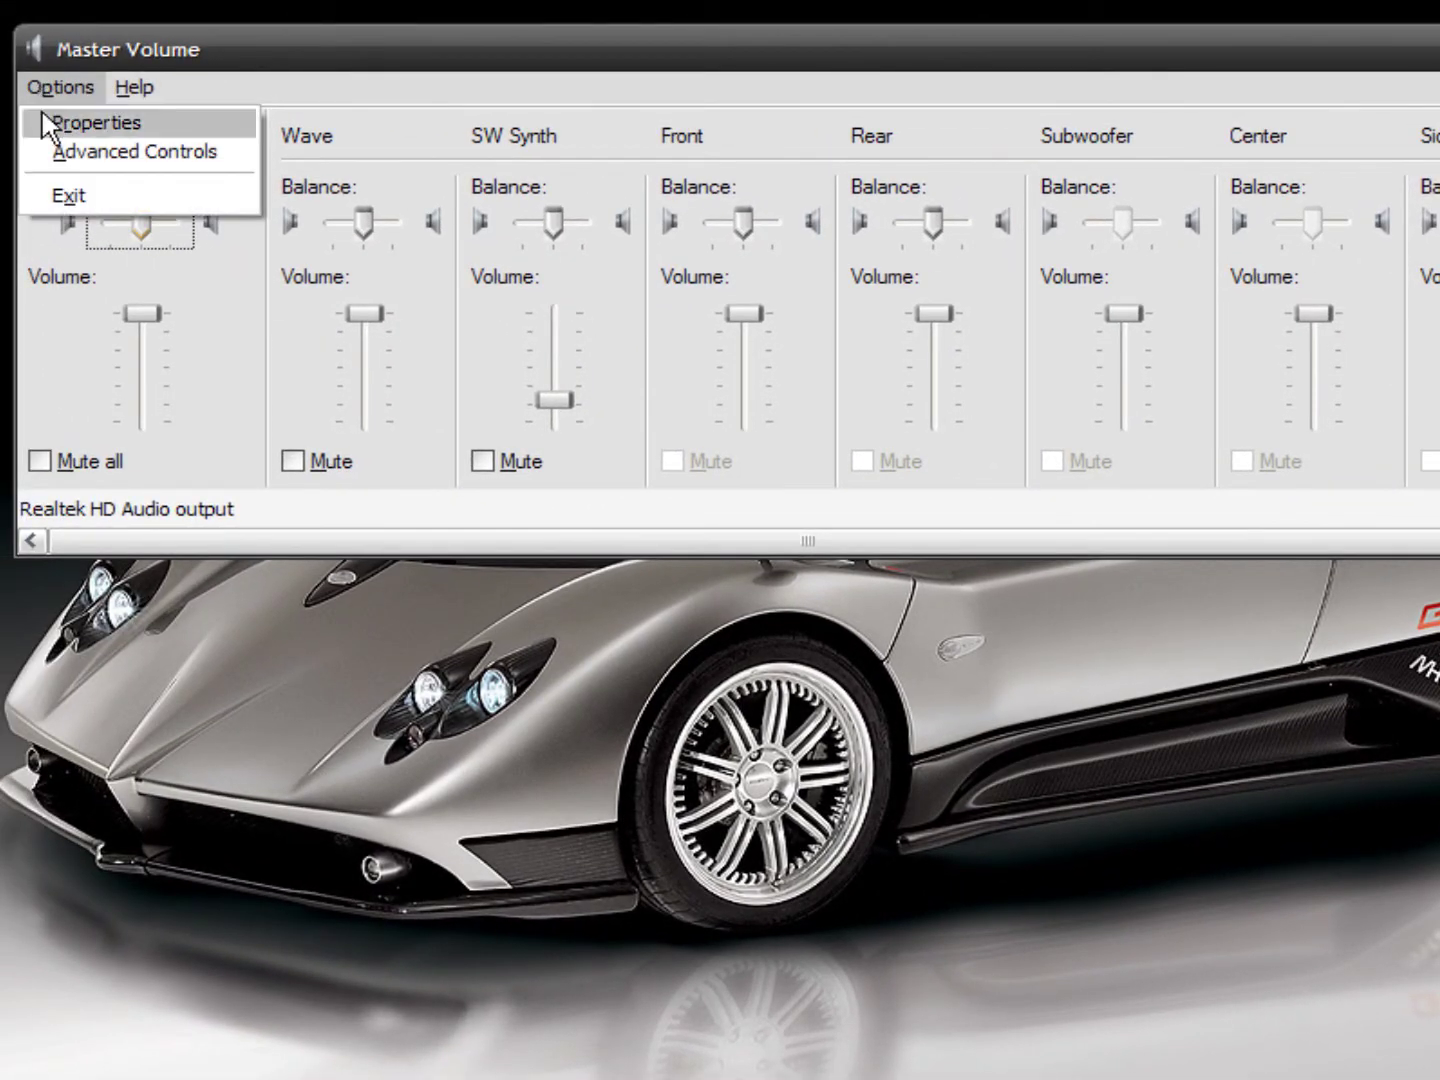
{"action": "left_click", "coordinate": [45, 124]}
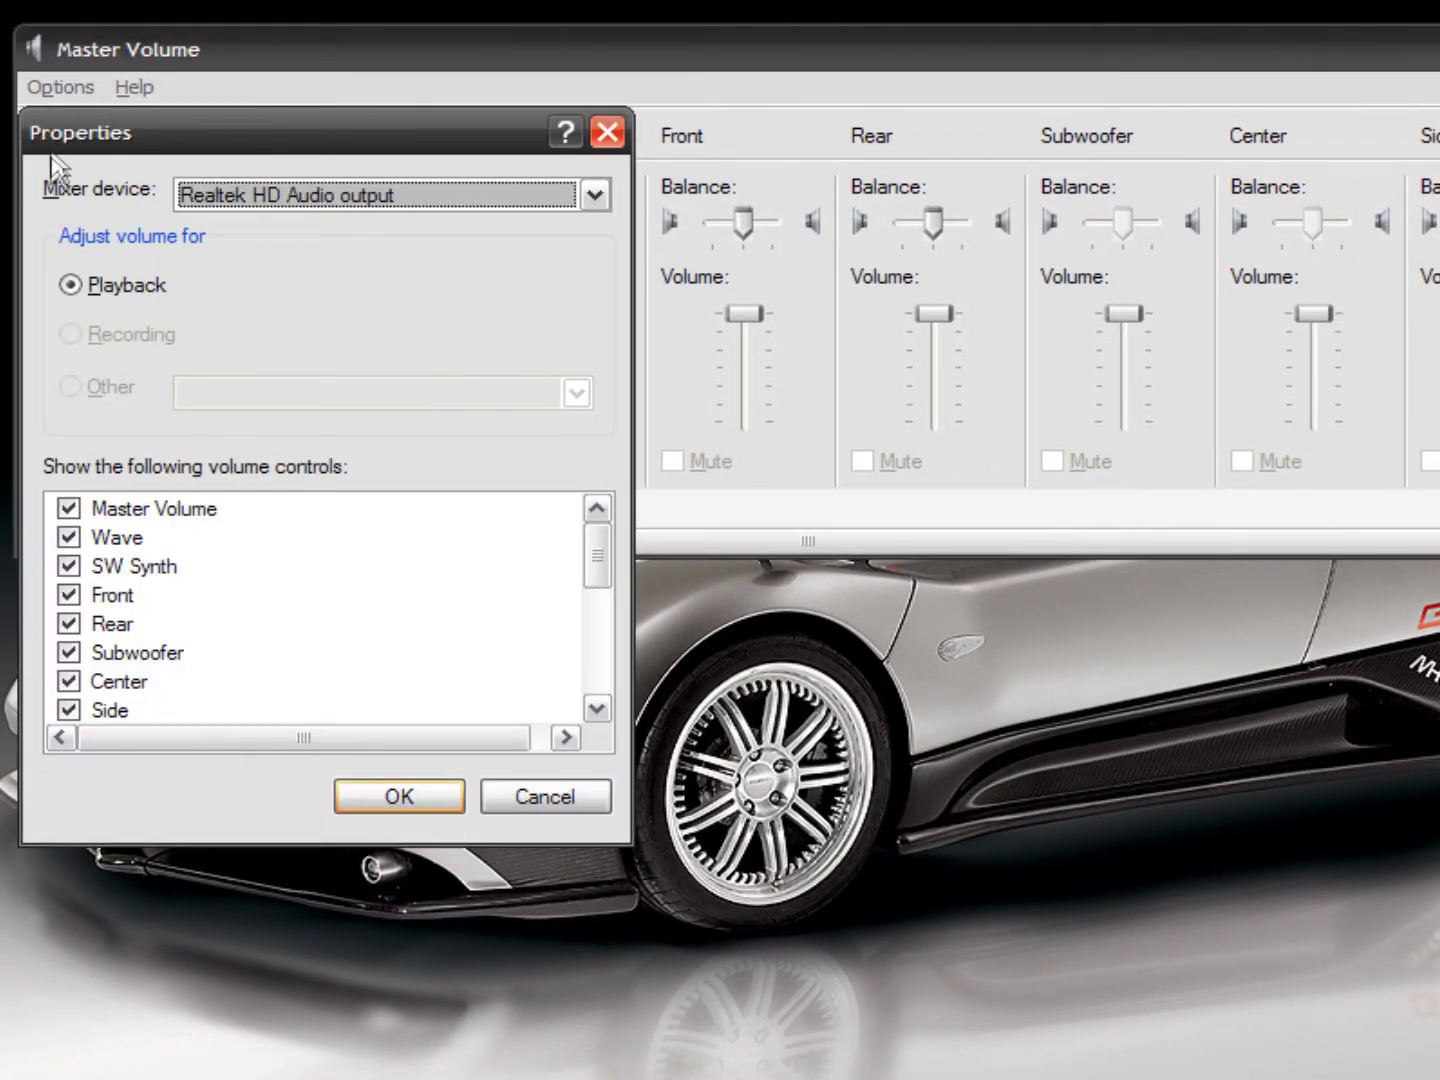
{"action": "left_click", "coordinate": [525, 203]}
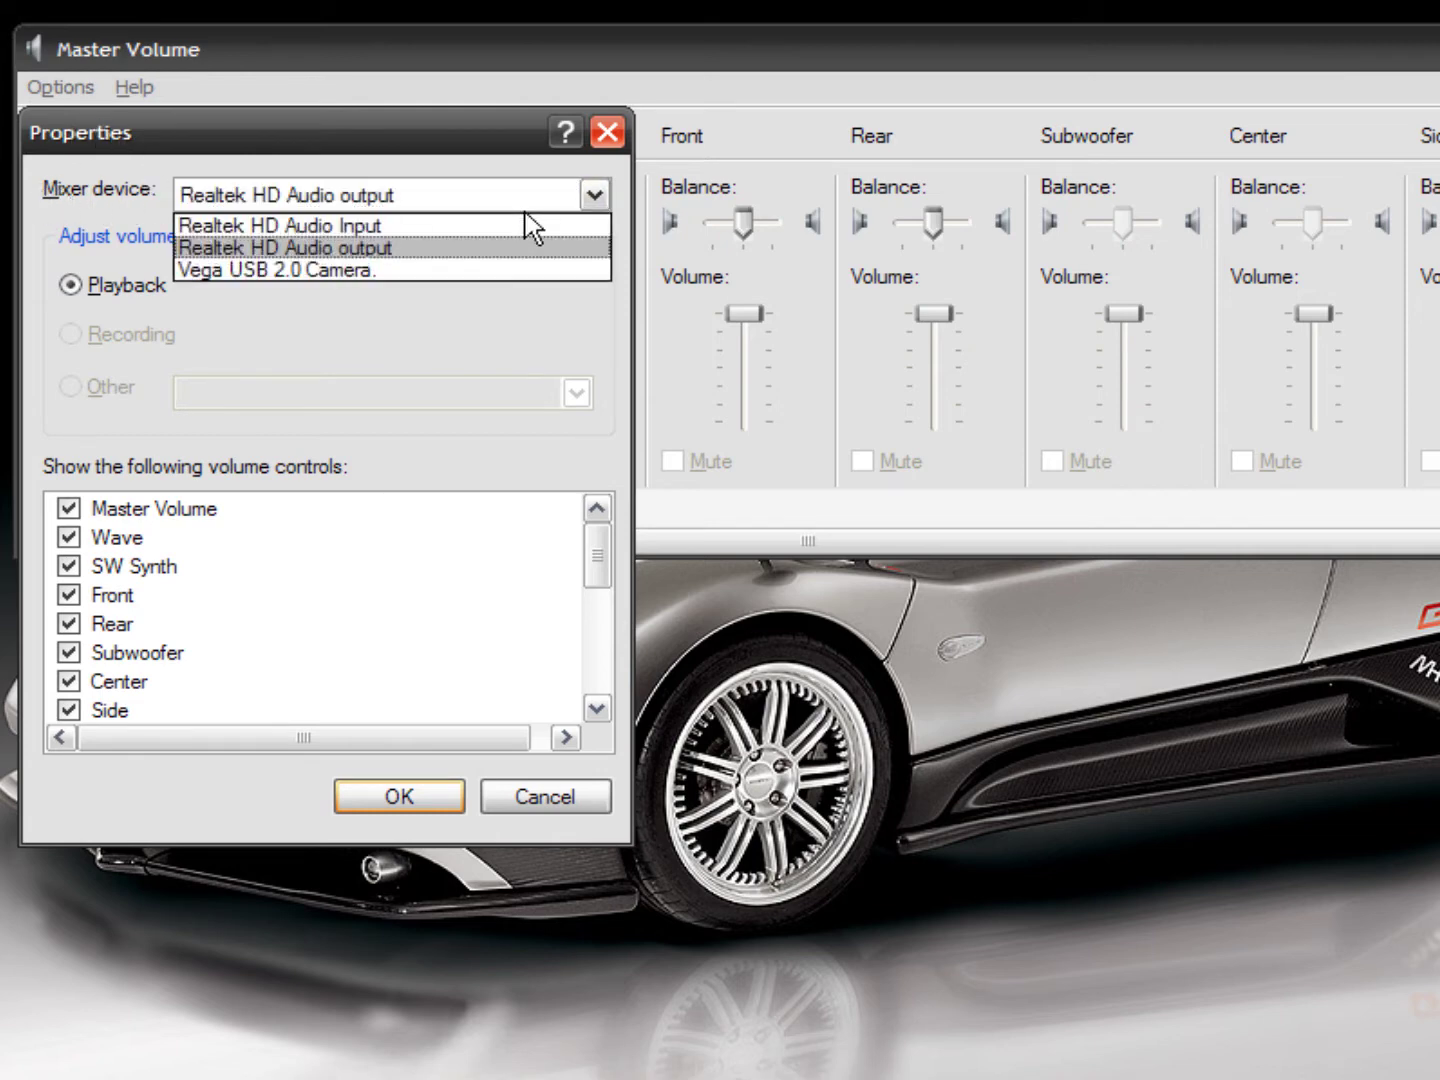
{"action": "left_click", "coordinate": [439, 225]}
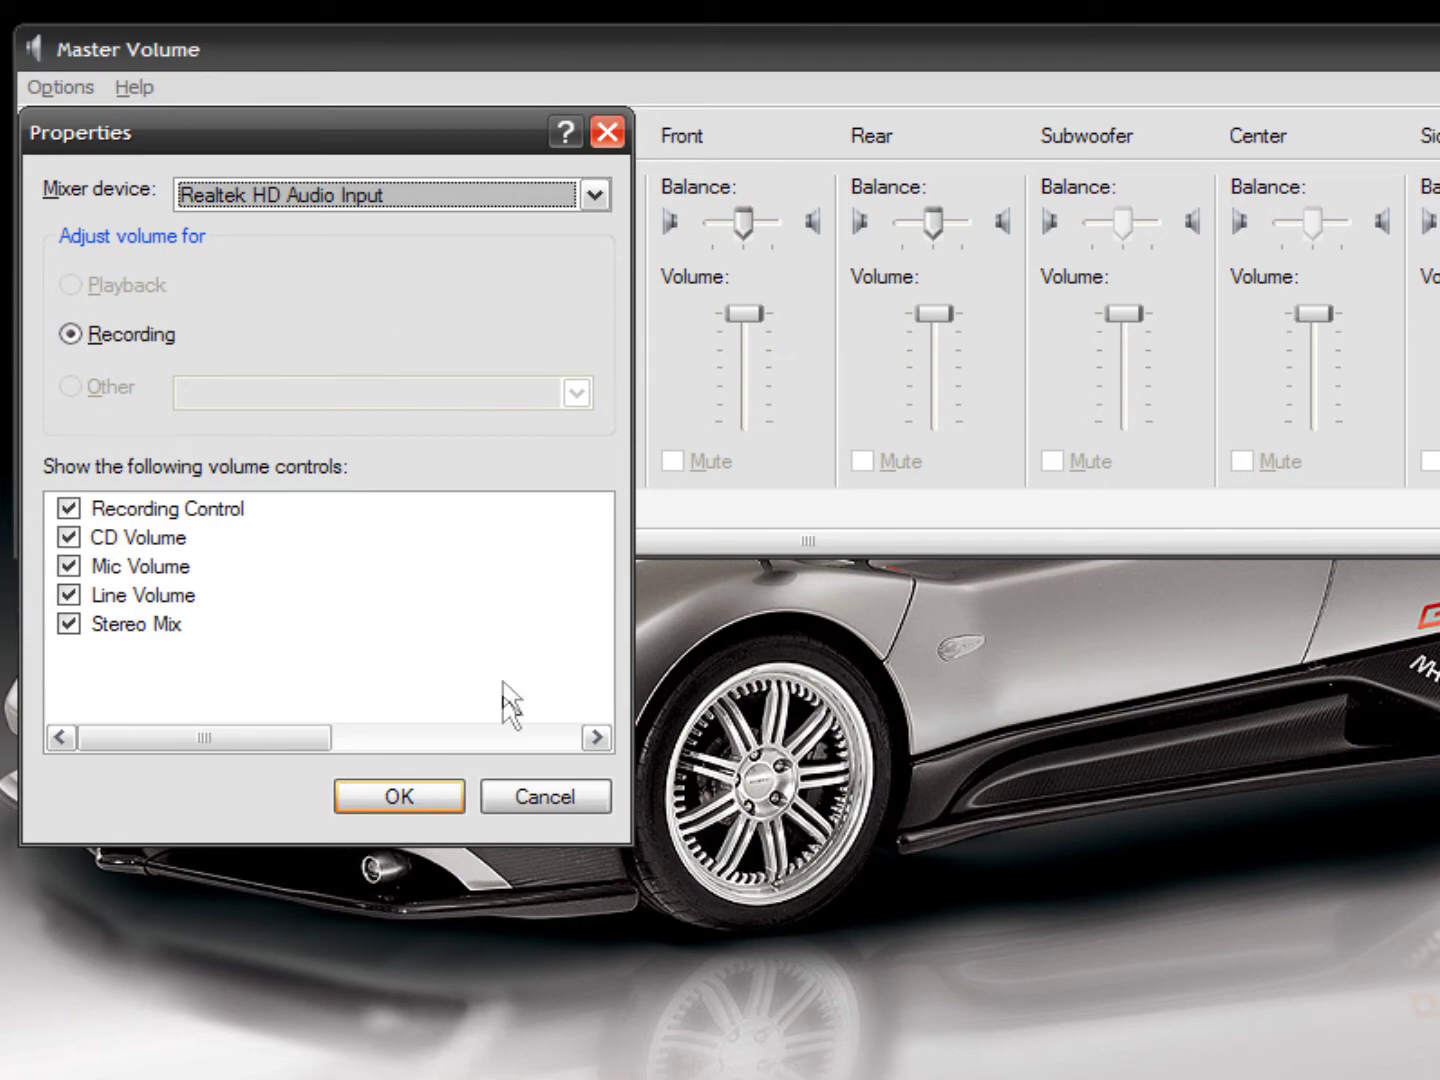
{"action": "left_click", "coordinate": [414, 794]}
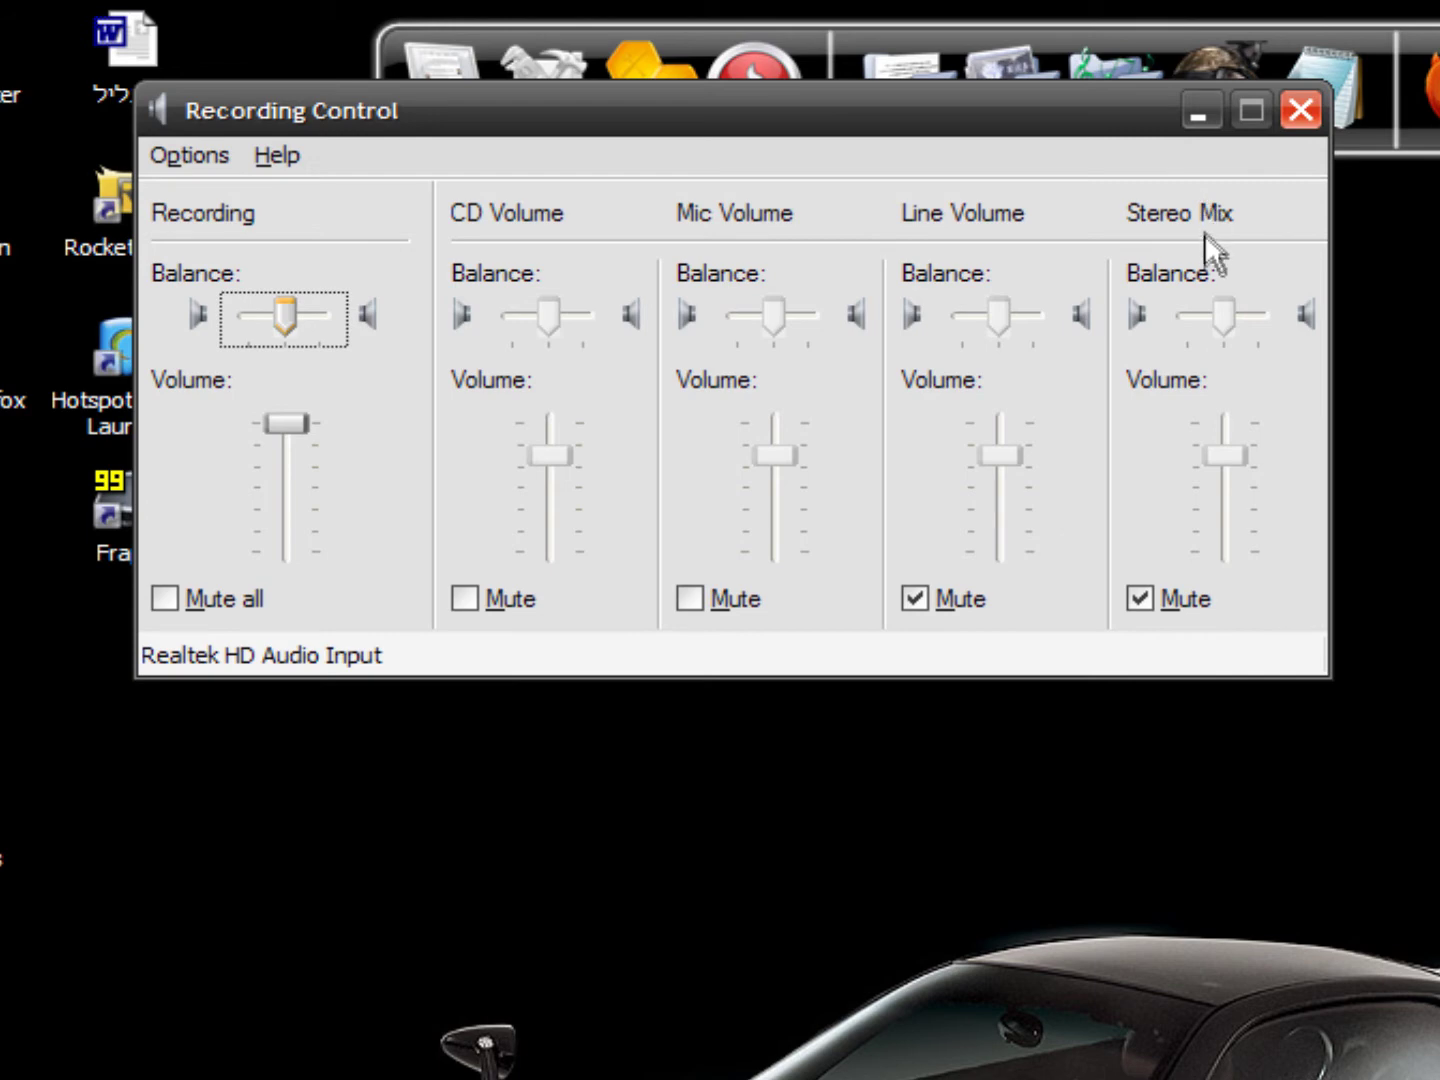
Unmute Line Volume and Stereo Mix, then close the Recording Control window
{"action": "left_click", "coordinate": [939, 611]}
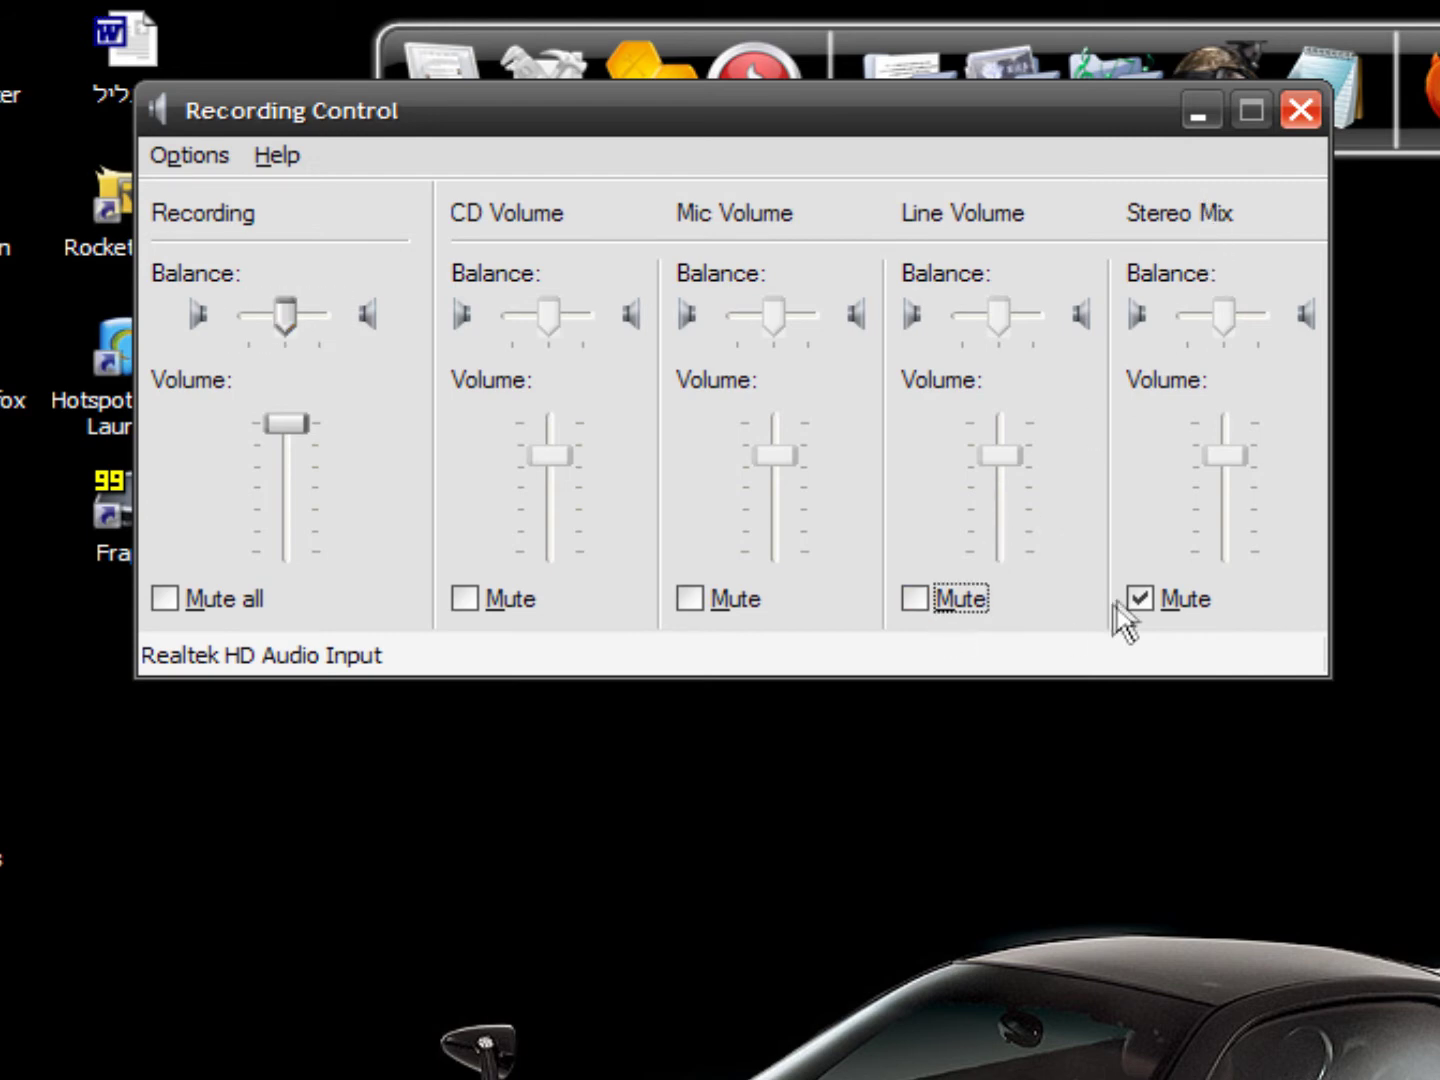
{"action": "left_click", "coordinate": [1138, 607]}
{"action": "left_click", "coordinate": [1307, 118]}
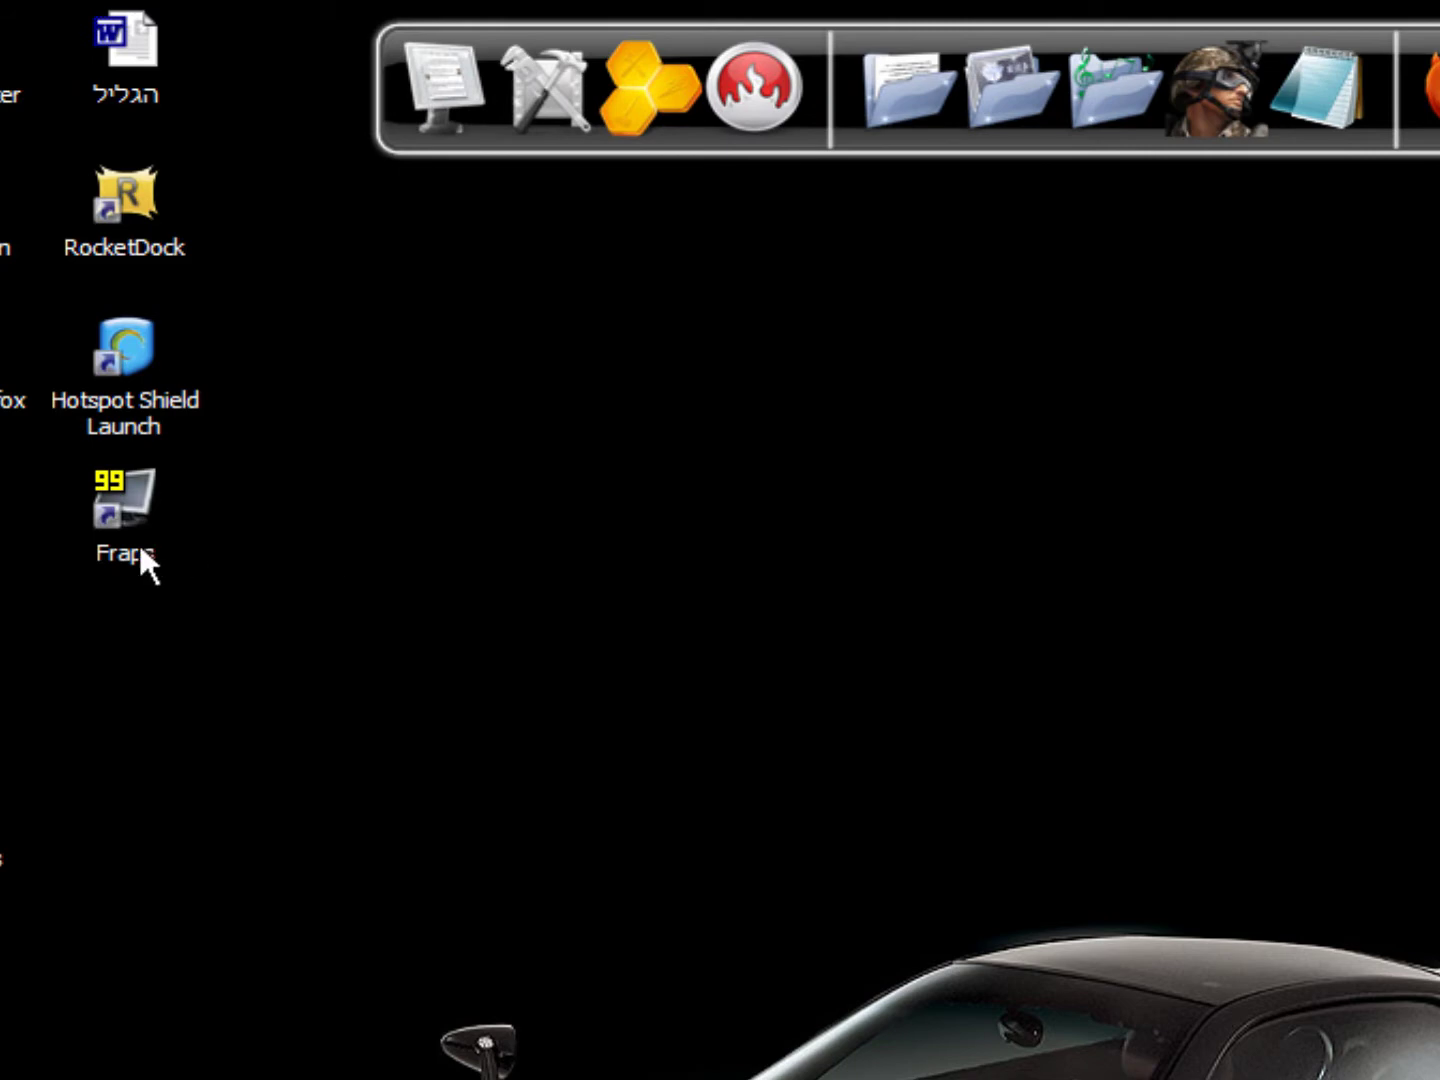
In Fraps Movies settings, turn on Record Sound using the Windows input
{"action": "double_click", "coordinate": [138, 546]}
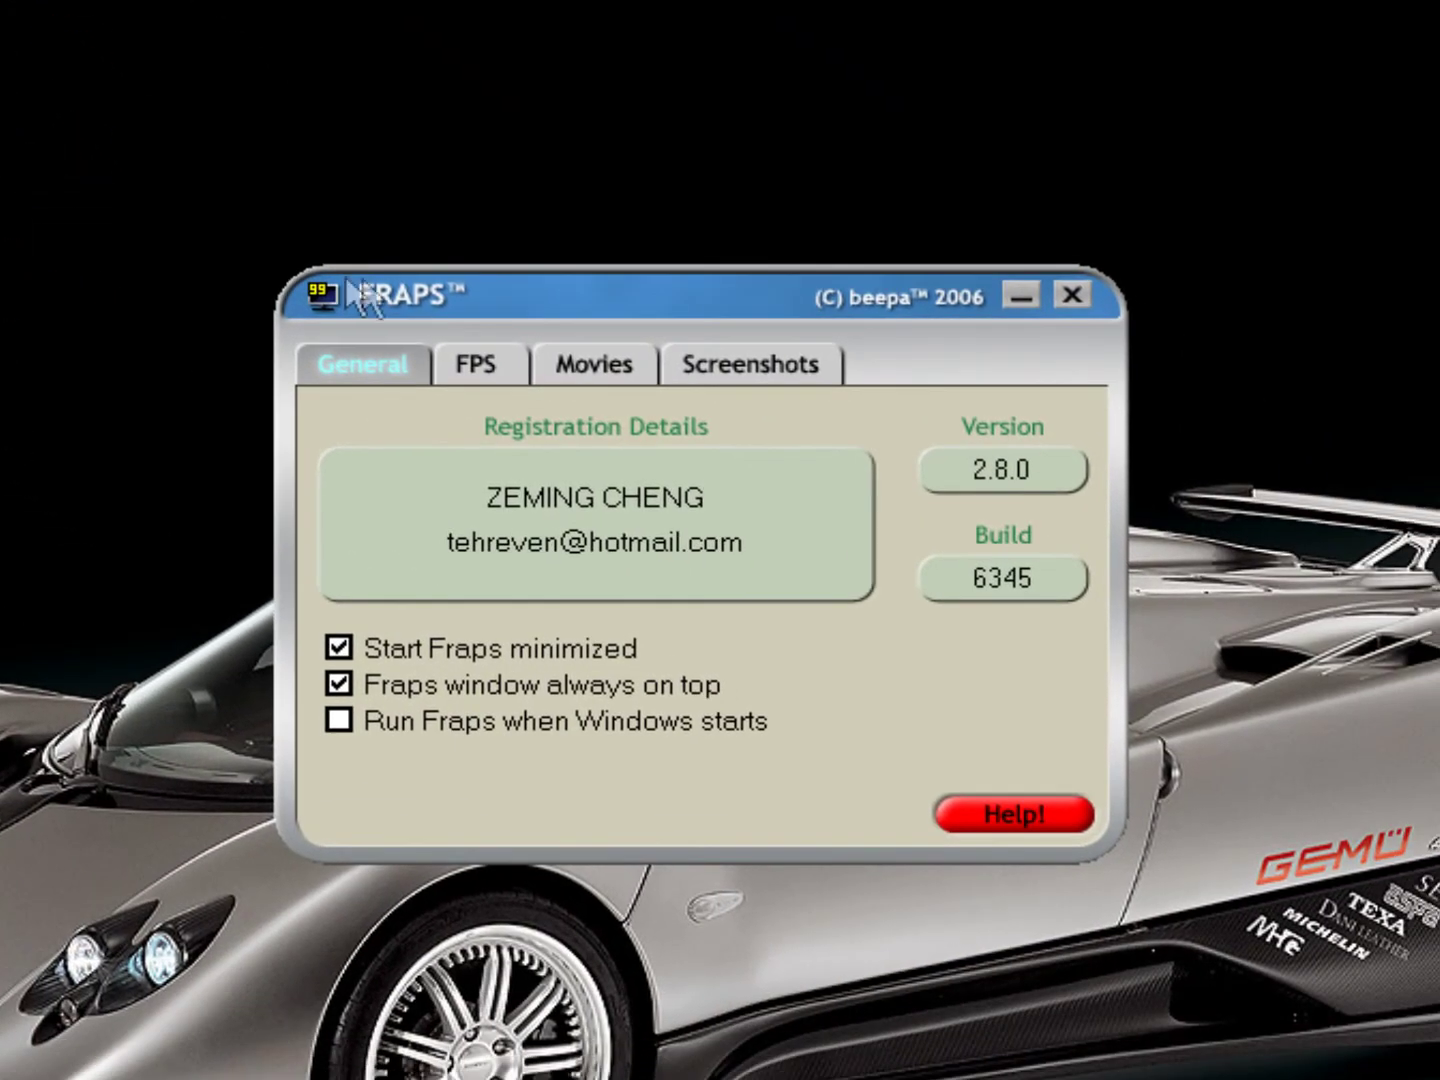
{"action": "left_click", "coordinate": [595, 365]}
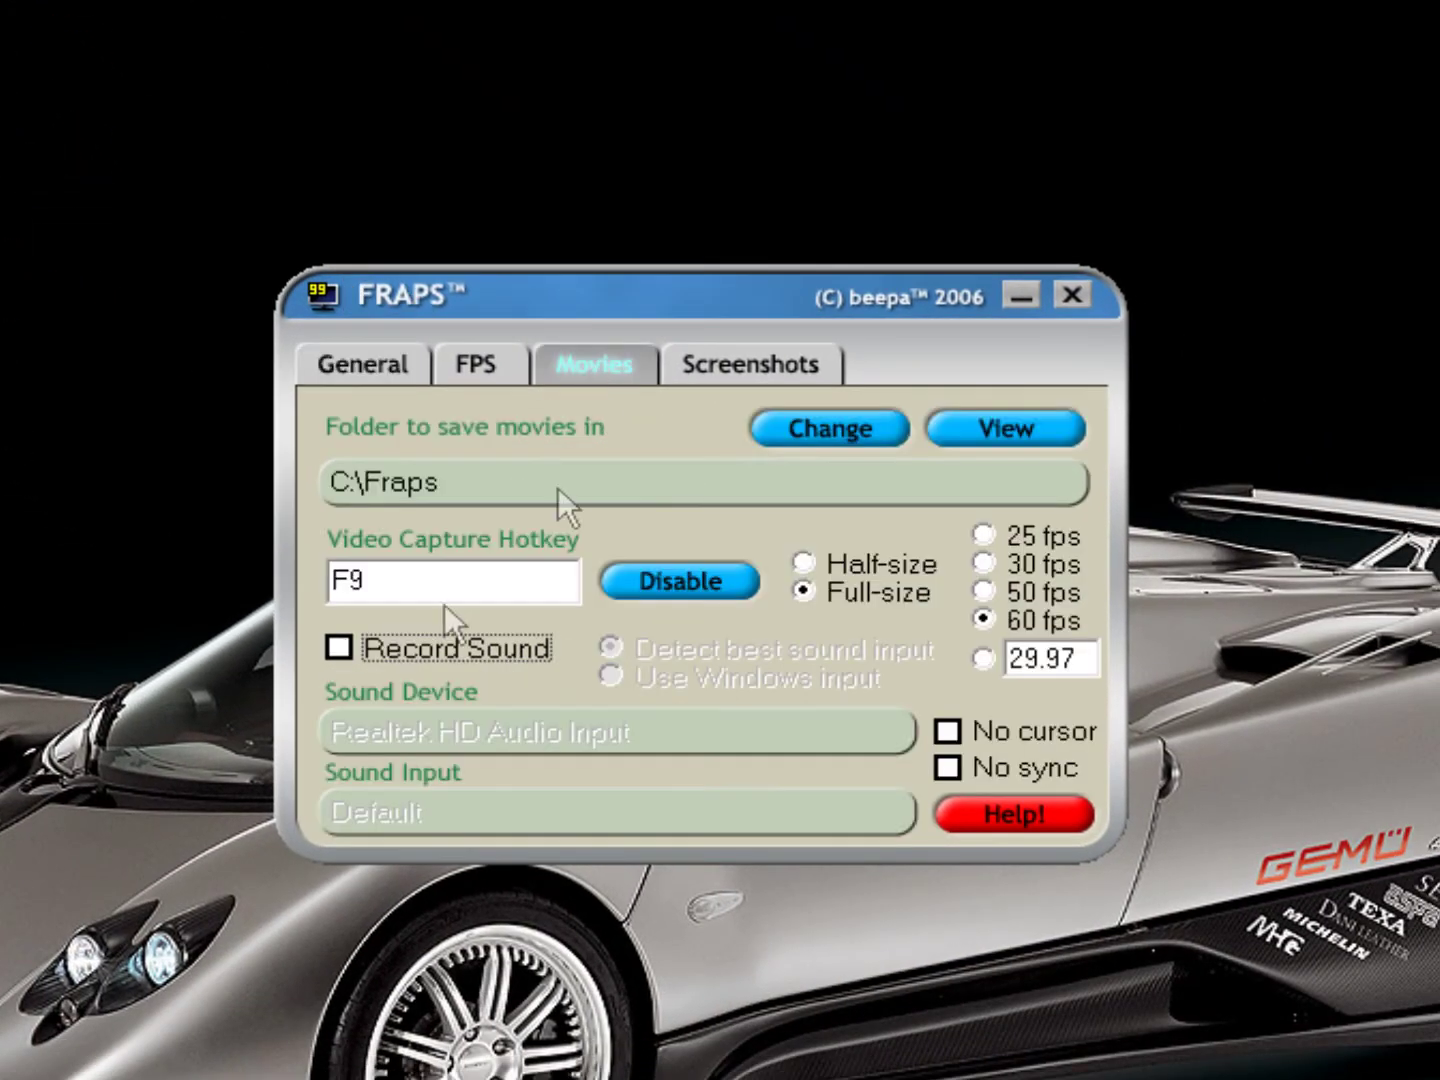
{"action": "left_click", "coordinate": [348, 650]}
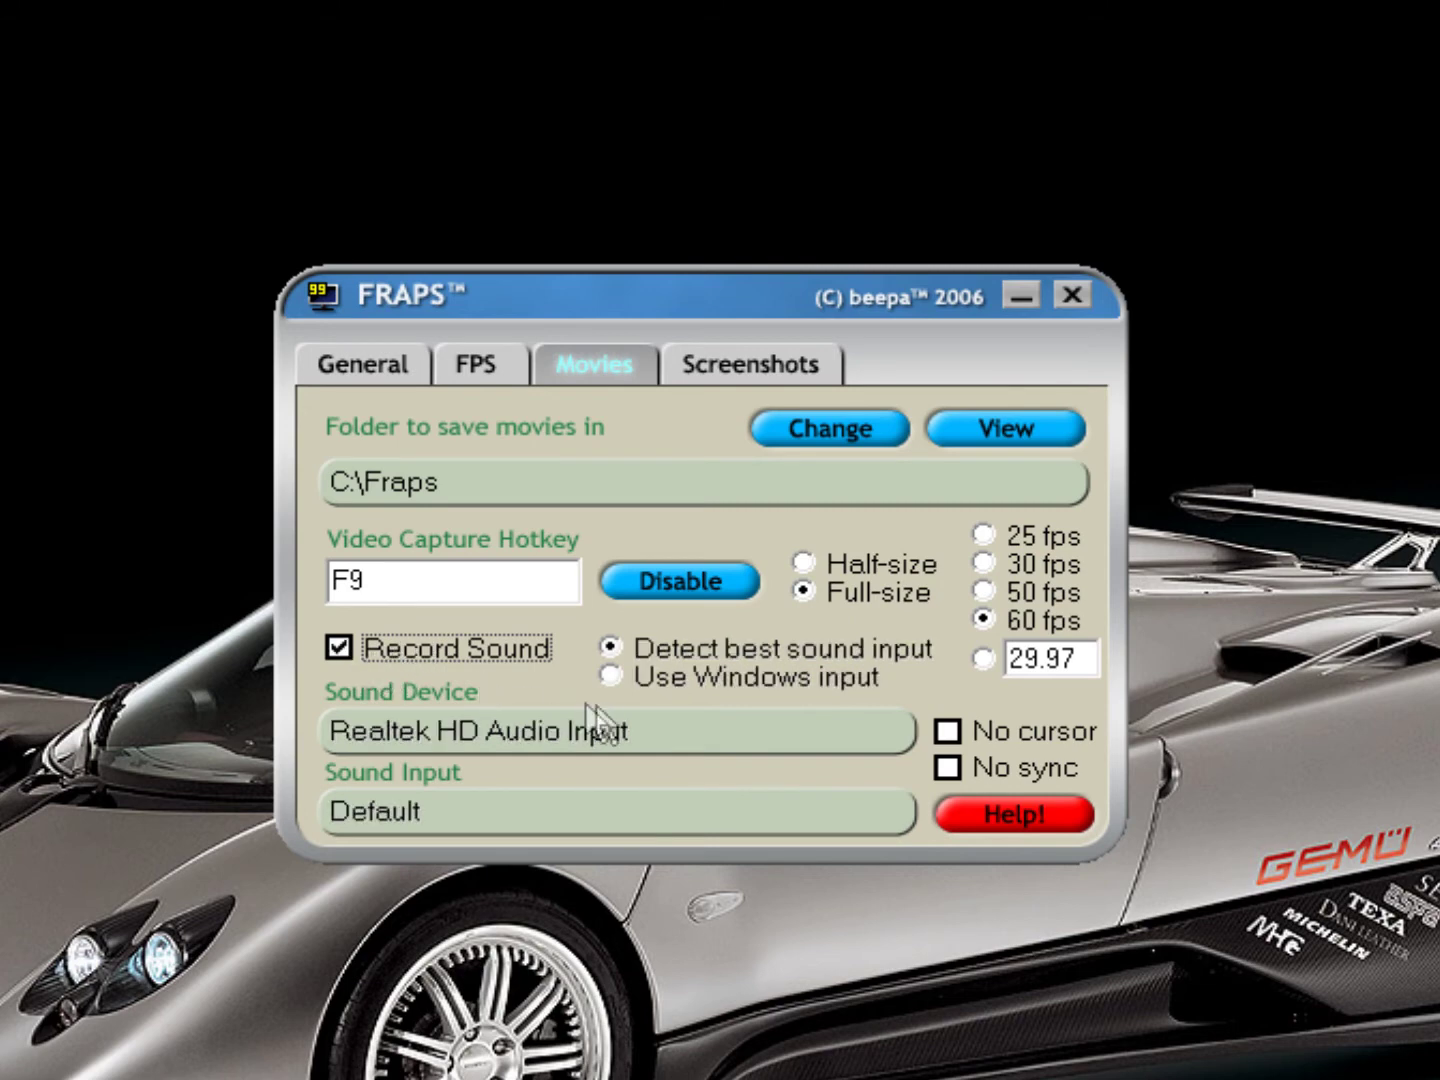
{"action": "left_click", "coordinate": [618, 675]}
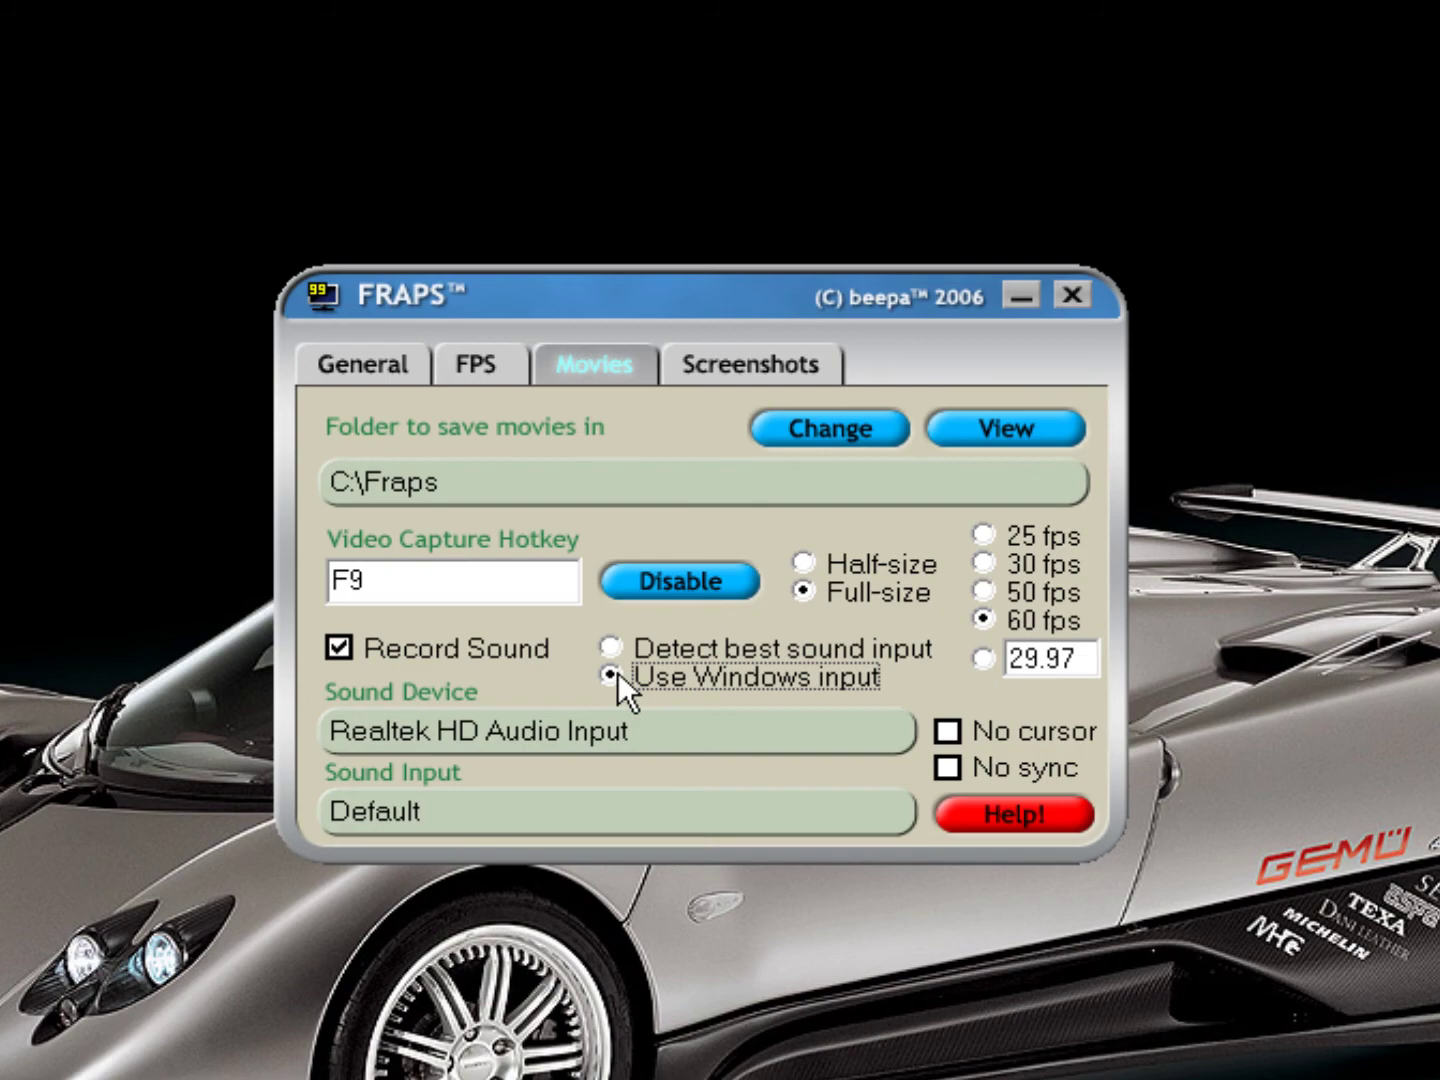